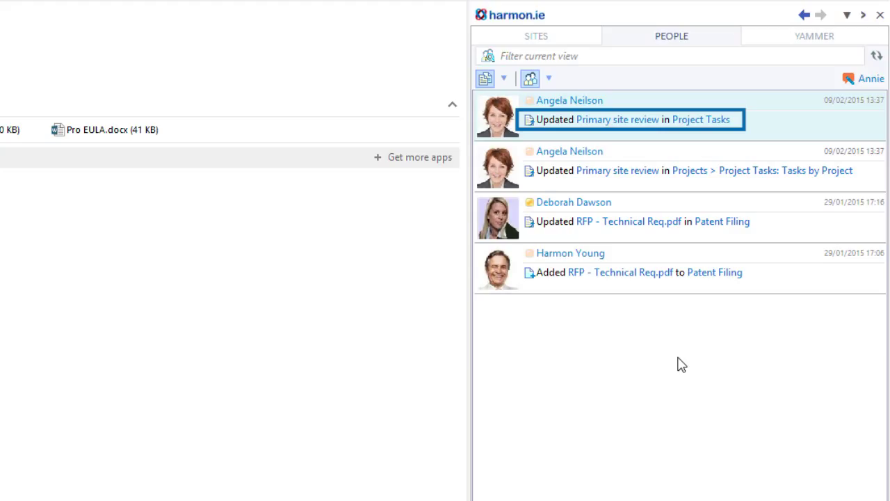
Open the Primary site review task for editing and assign it to the searched-for colleague.
left_click(610, 124)
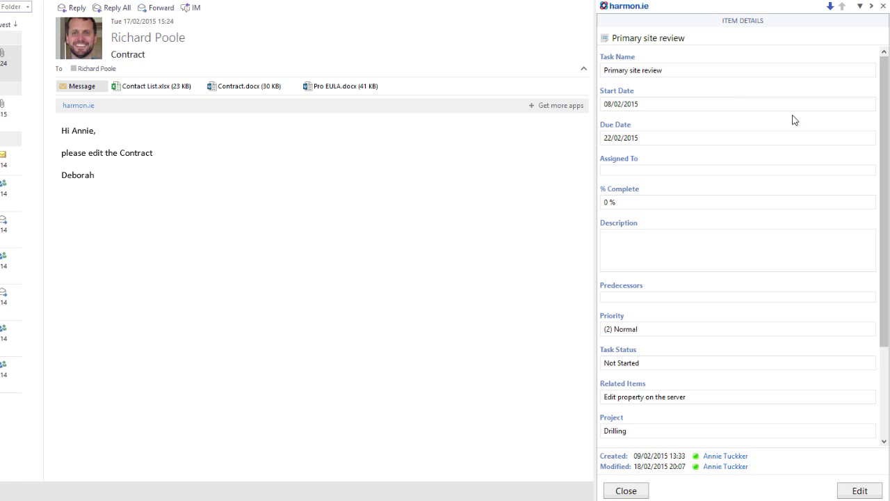
left_click(861, 491)
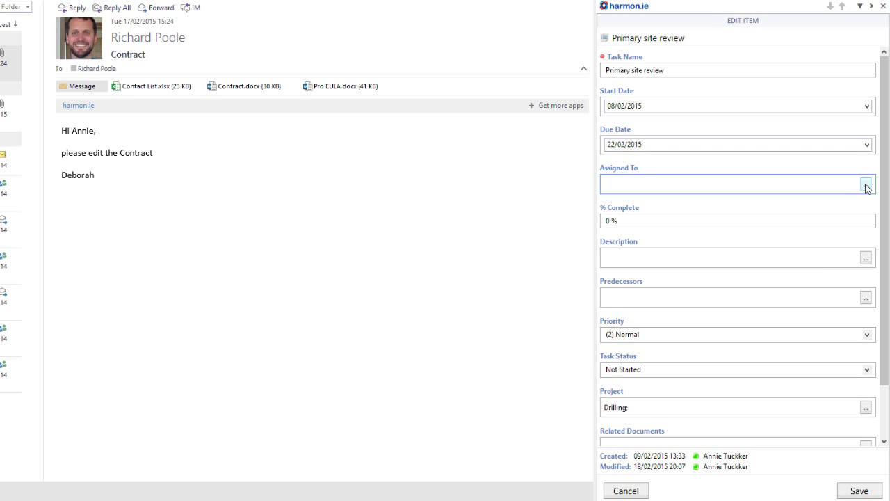
left_click(866, 185)
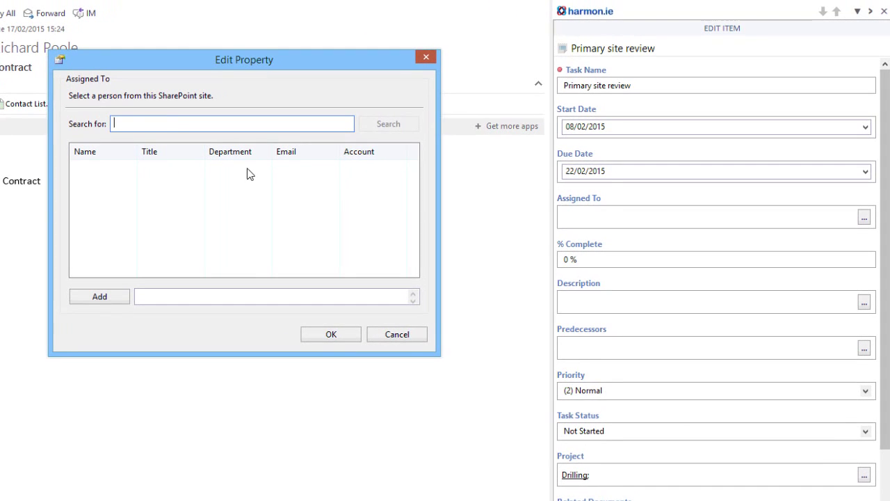
type("anniet")
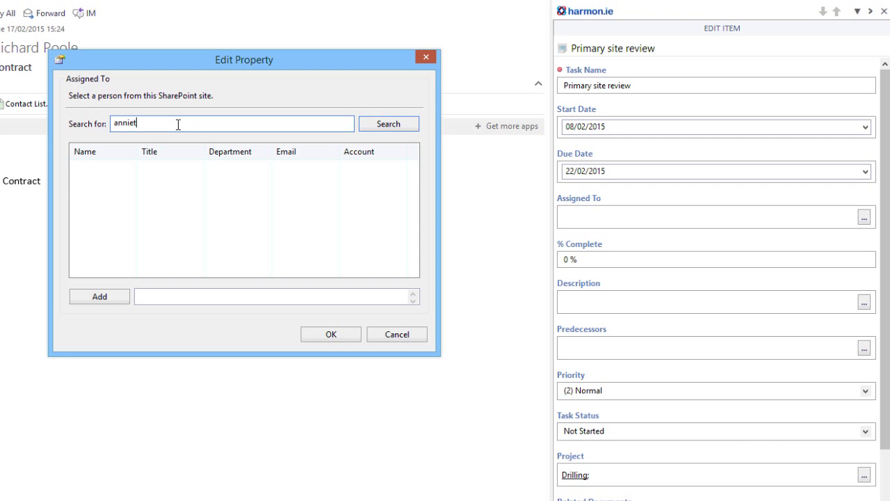
key("Return")
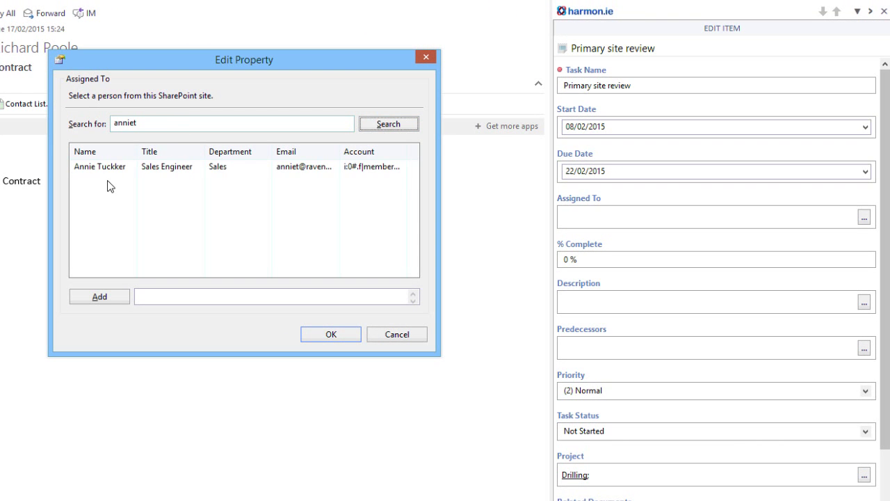
left_click(107, 171)
double_click(107, 171)
left_click(311, 335)
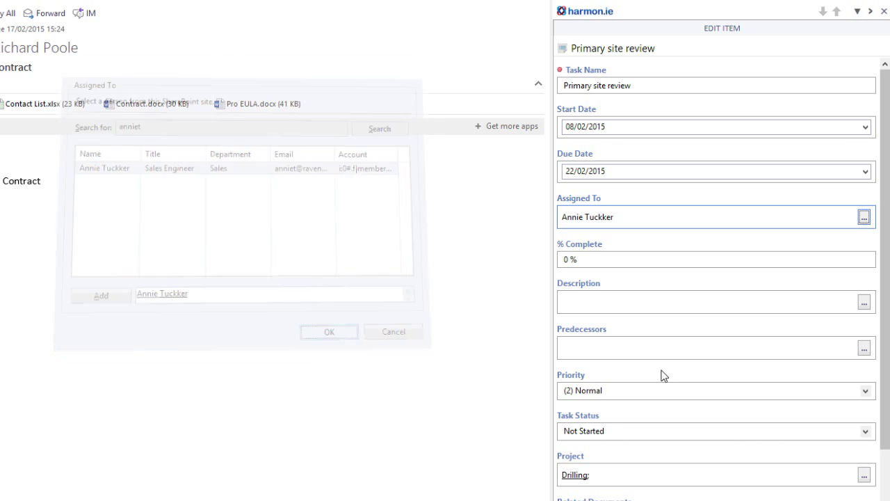
Set the task's status to In Progress and save the changes.
left_click(860, 384)
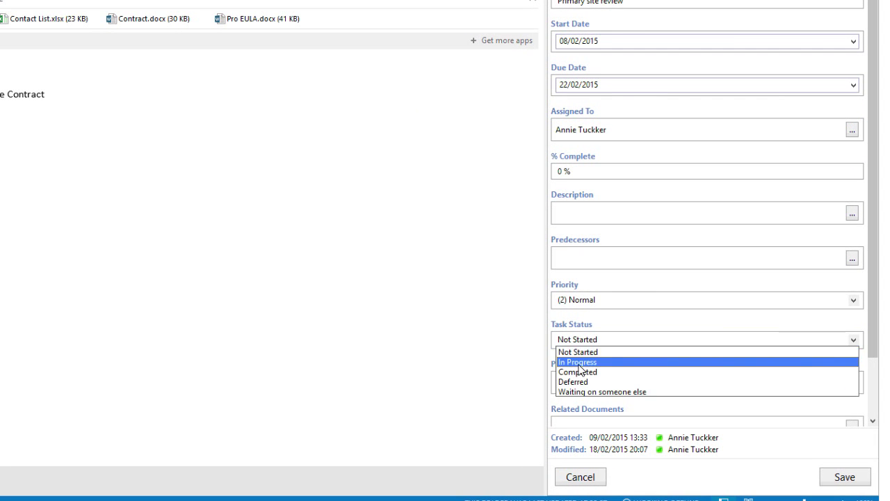
left_click(584, 404)
left_click(838, 479)
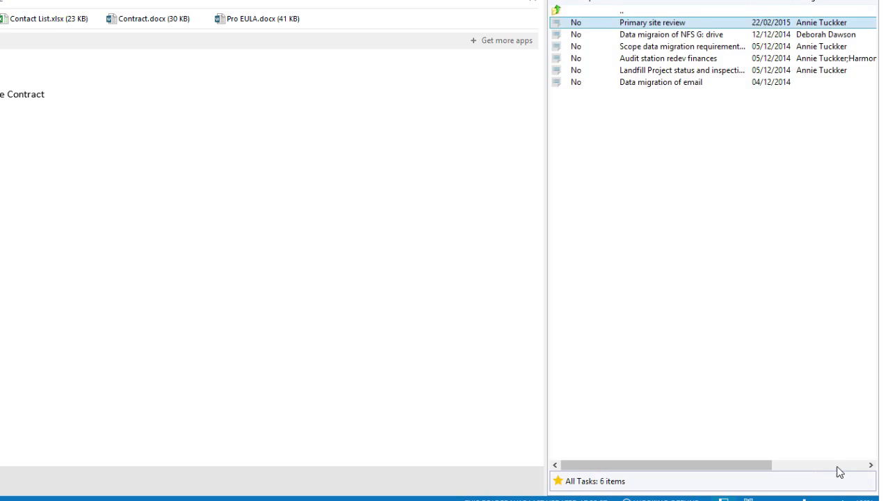
Open Project Docs from the Projects site, then preview and close Exploration EP20001 CO5.docx.
left_click(658, 54)
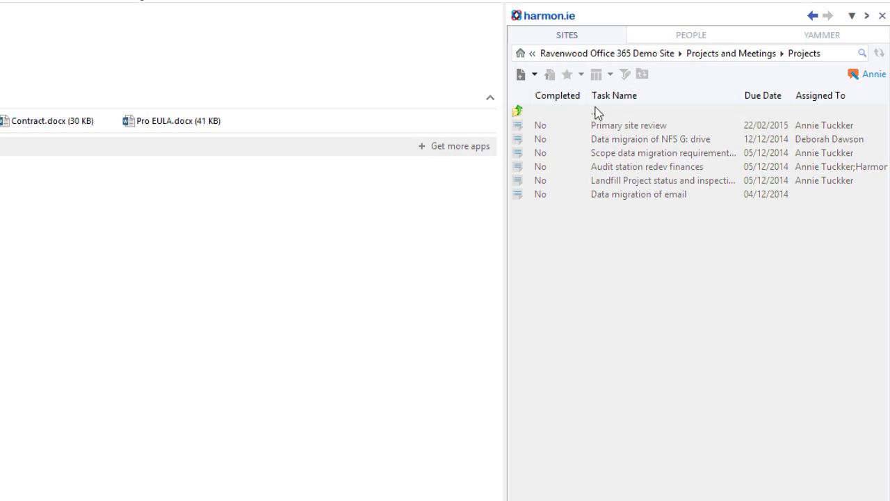
double_click(574, 139)
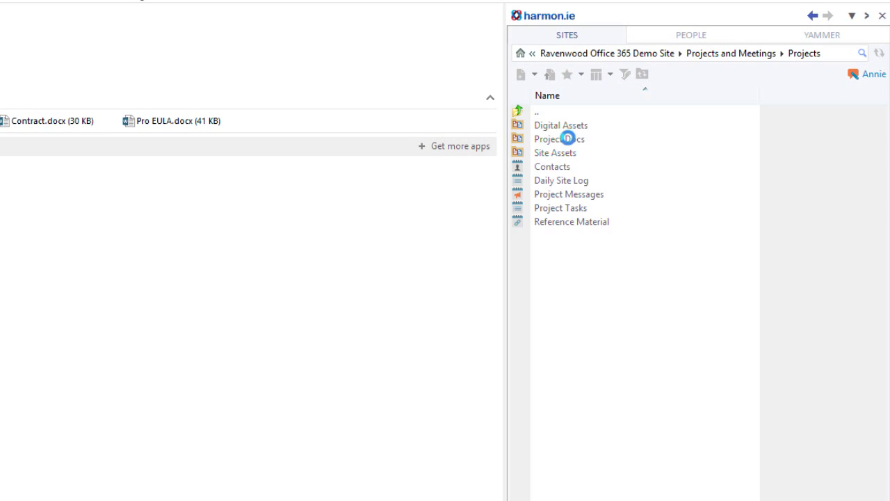
right_click(547, 154)
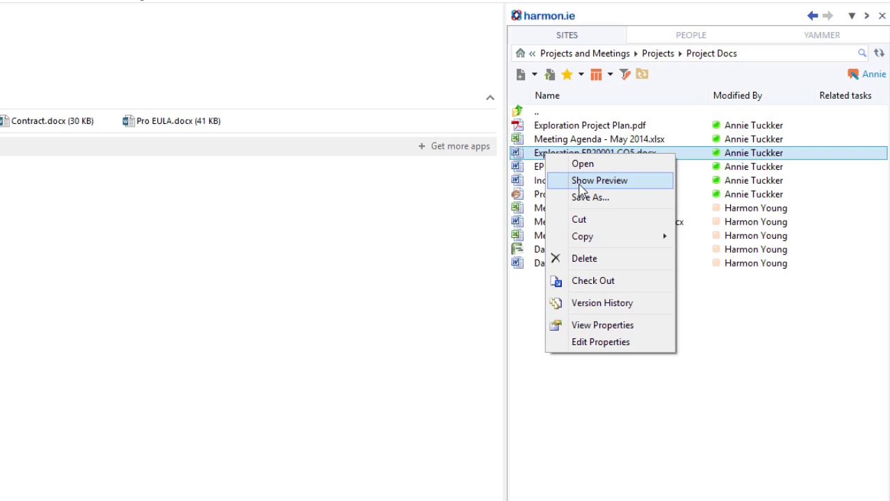
left_click(580, 182)
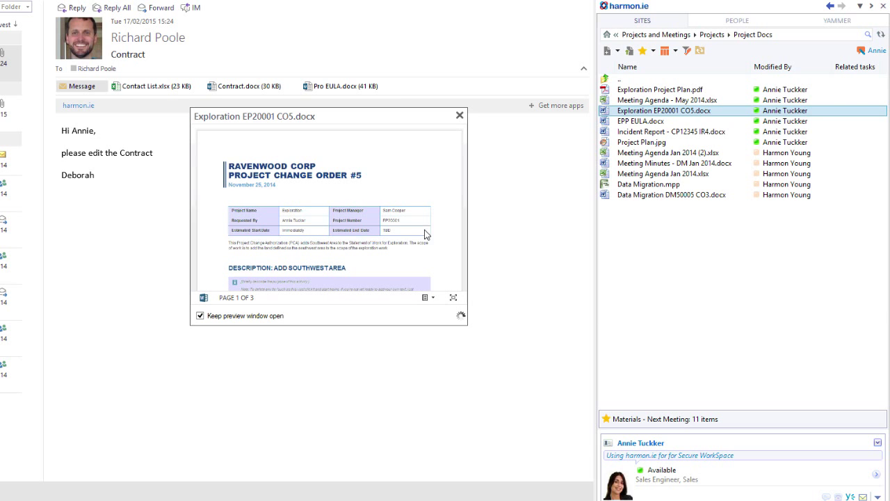
left_click(391, 231)
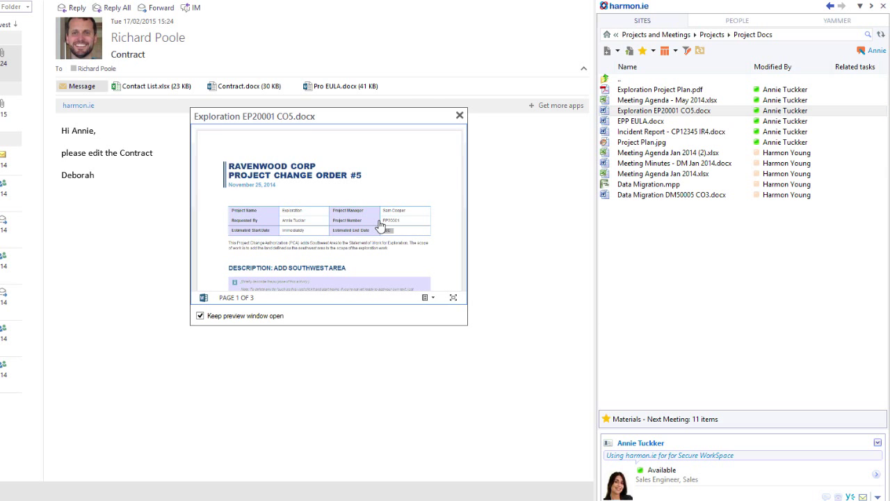
scroll(381, 224, "down", 6)
scroll(380, 225, "up", 6)
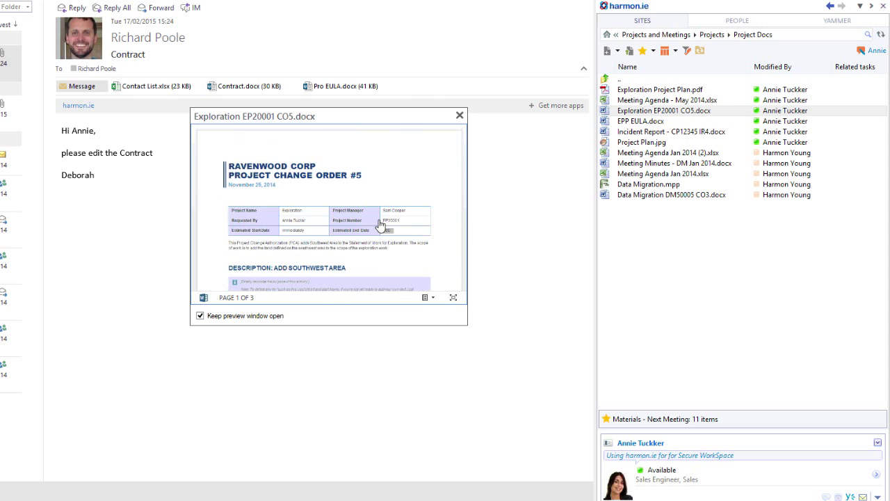
left_click(459, 116)
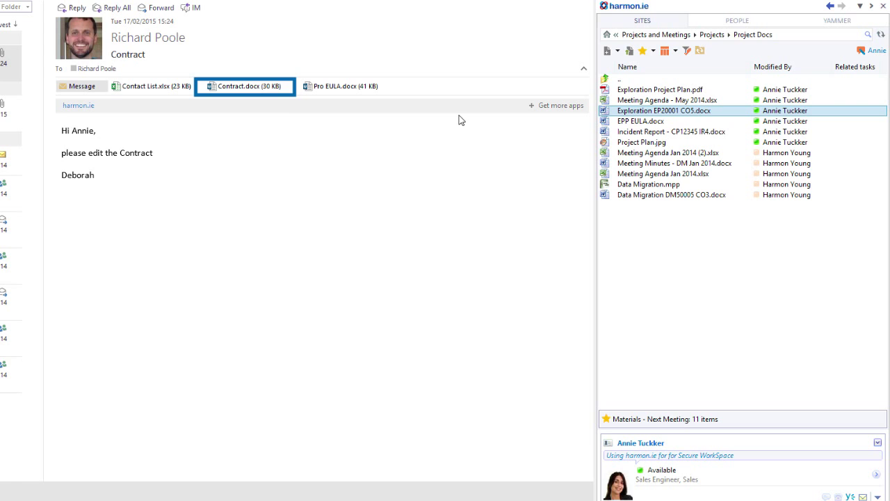
Upload Contract.docx as a Document, then the RE: Contract email, into Project Docs.
left_click(247, 86)
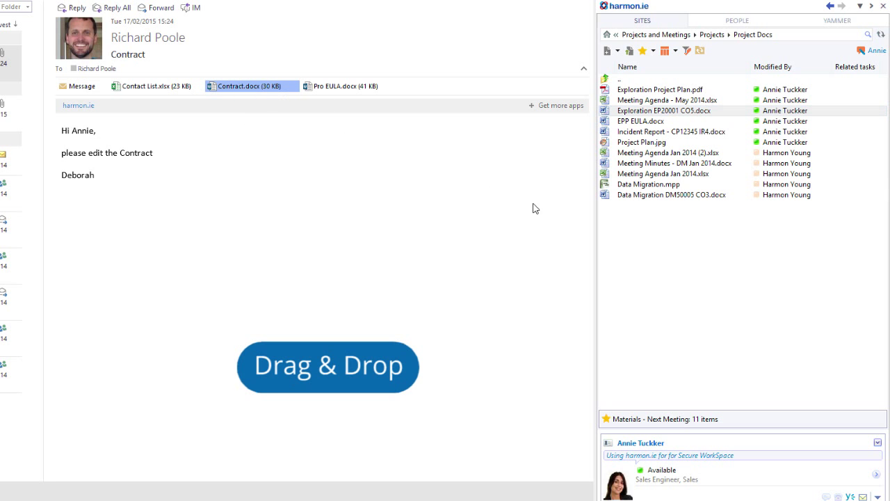
left_click_drag(536, 209, 670, 264)
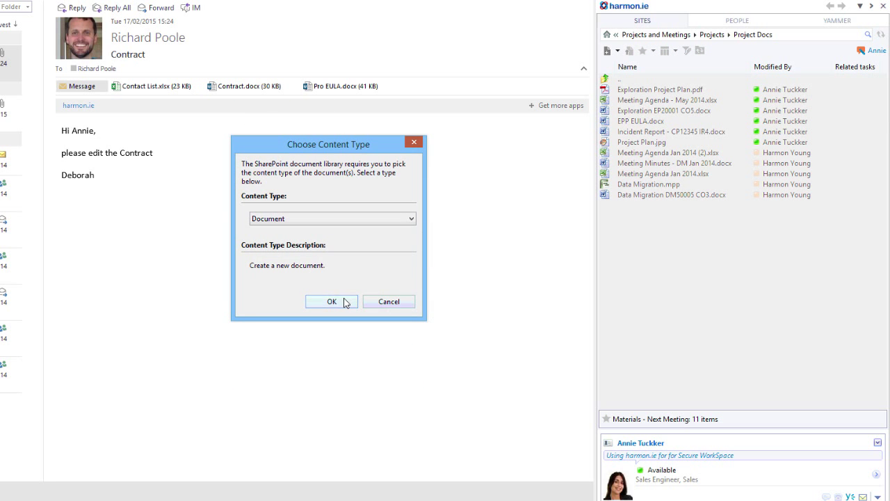
left_click(332, 301)
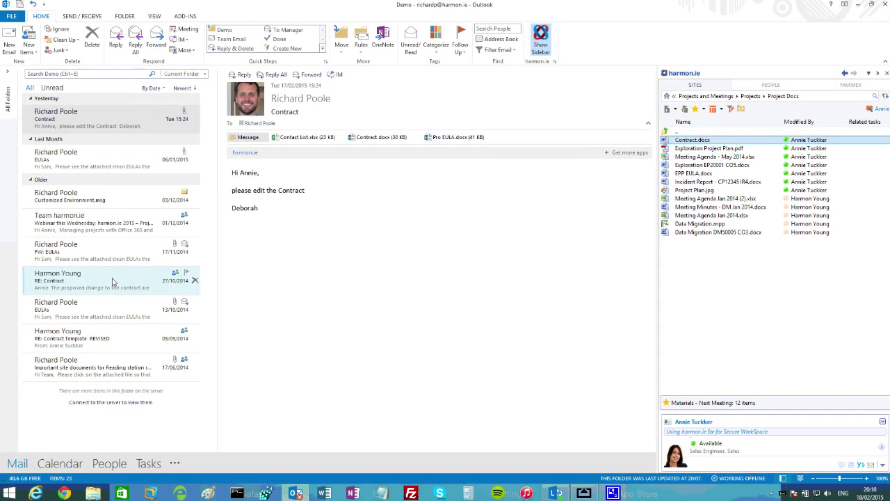
left_click(114, 282)
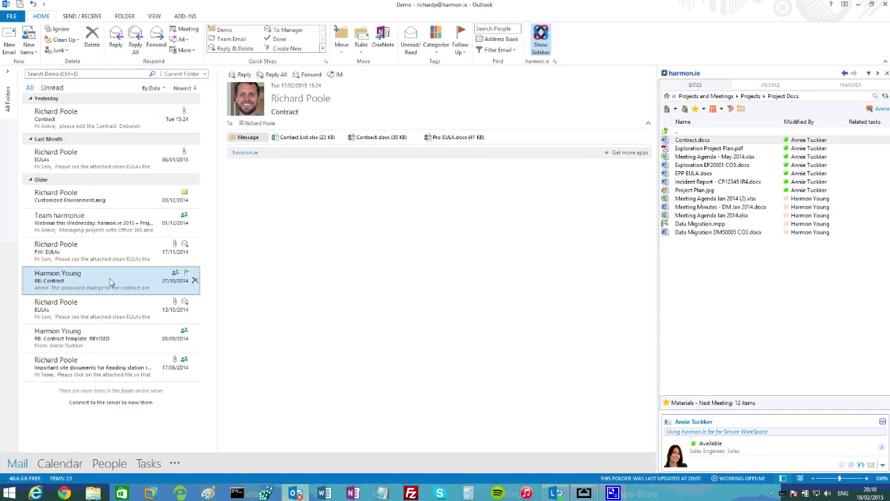
left_click_drag(104, 285, 696, 295)
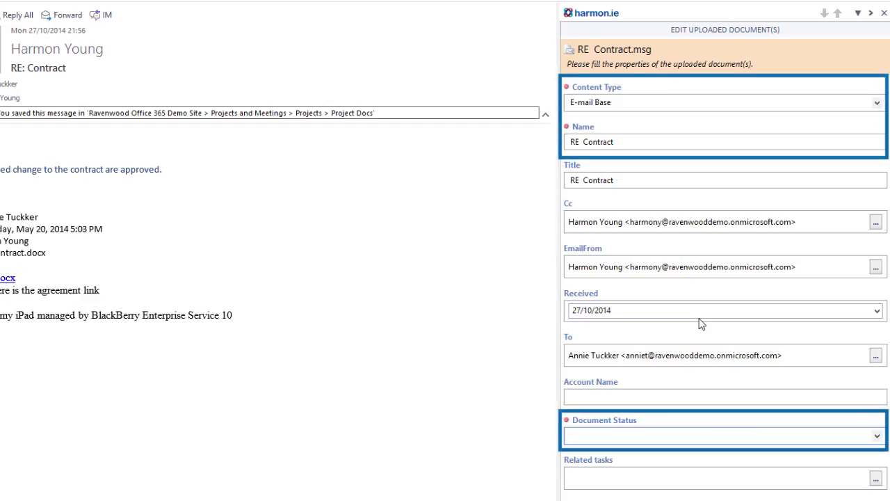
Set the uploaded RE Contract email's Document Status to In Process and save it.
left_click(877, 437)
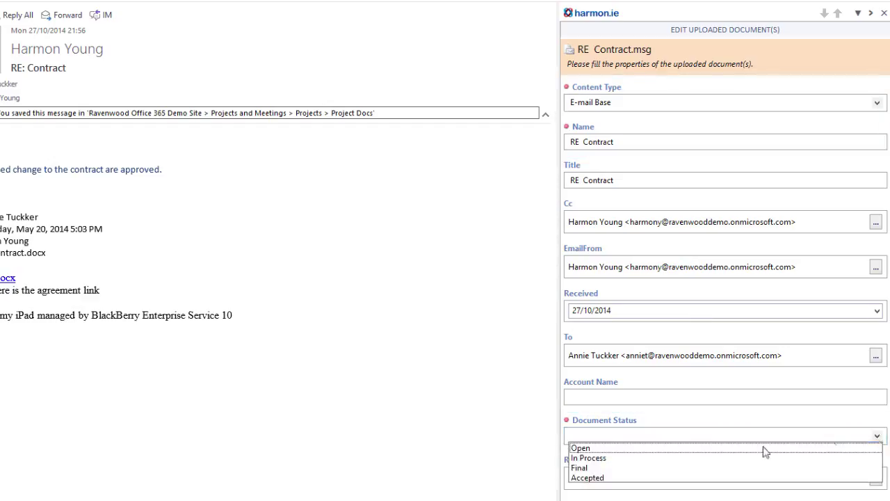
left_click(598, 460)
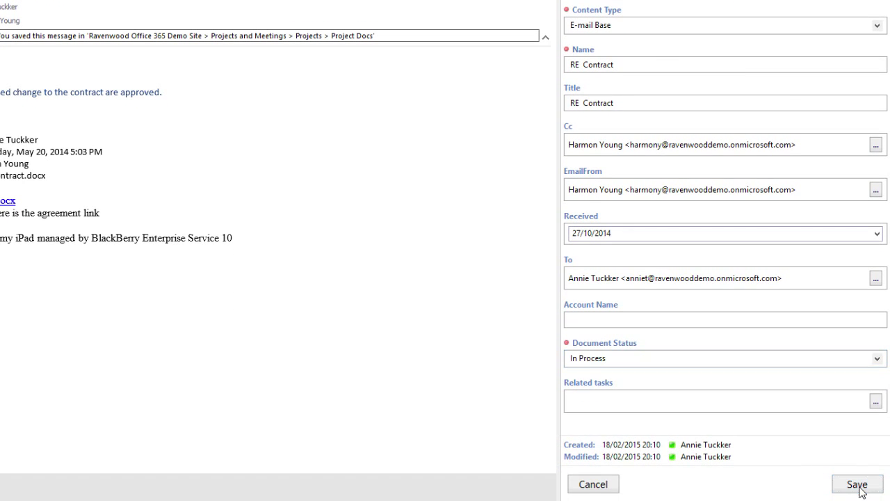
left_click(860, 487)
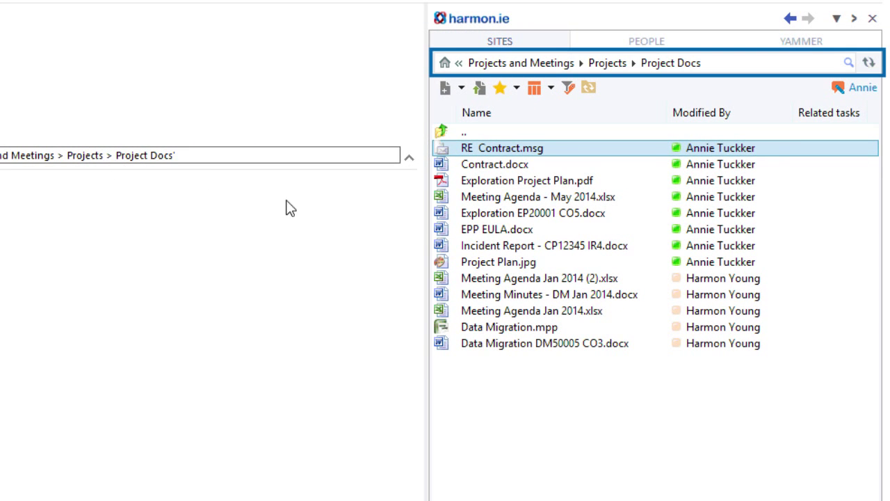
Try the library search, check its scope options, then cancel the search.
left_click(849, 65)
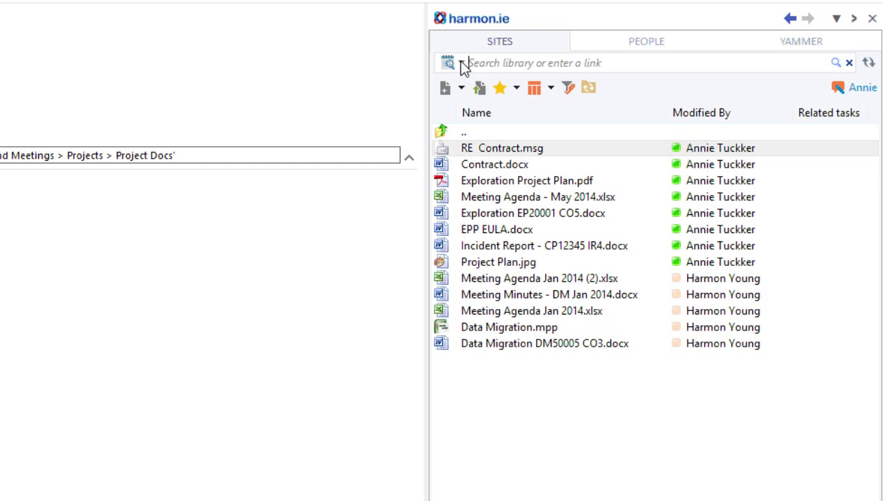
left_click(462, 63)
left_click(667, 69)
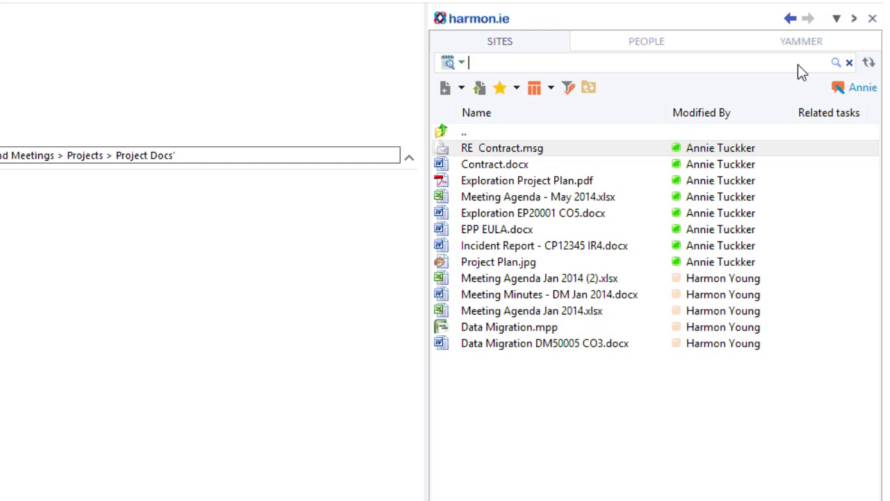
left_click(850, 63)
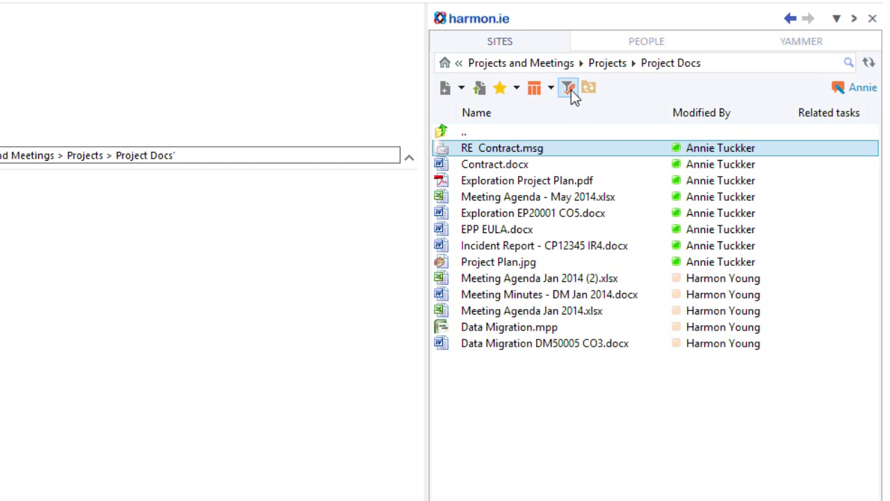
Start a tag filter with the text 'ex', dismissing the Exploration [Project] suggestion.
left_click(570, 88)
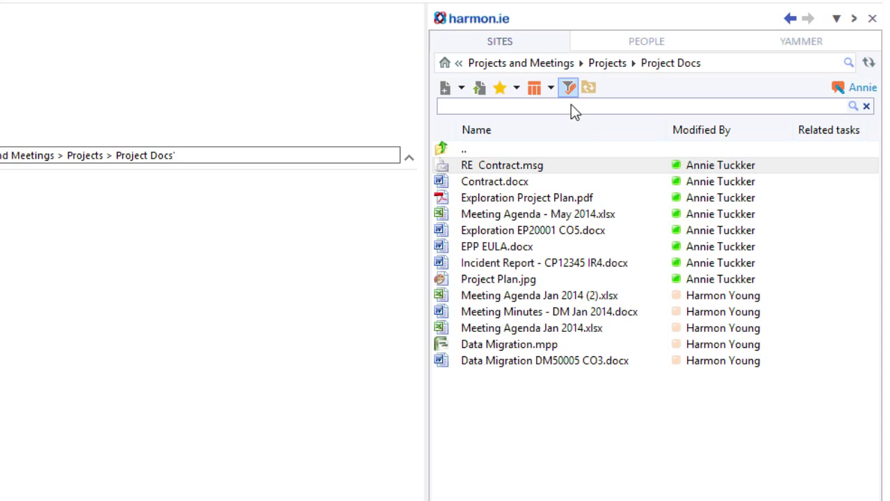
type("ex")
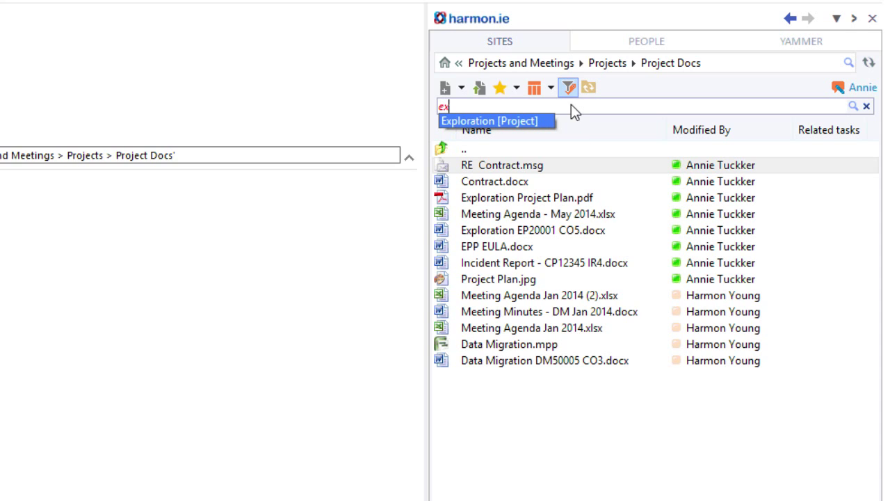
left_click(470, 121)
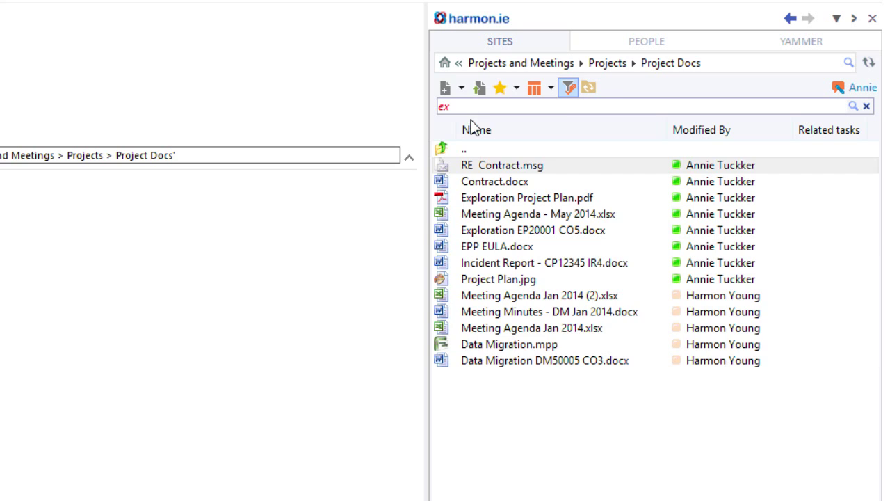
Add the Exploration-filtered Project Docs view to Favorites and confirm the Add Favorite dialog.
left_click(517, 89)
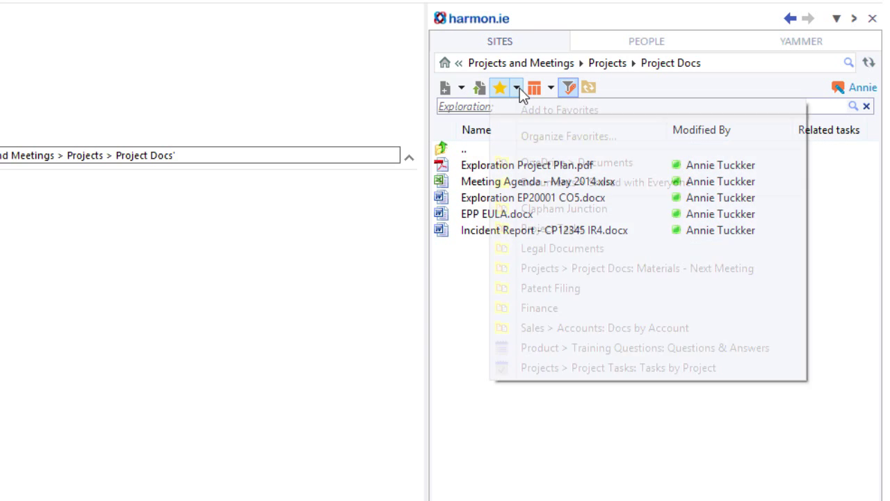
left_click(532, 110)
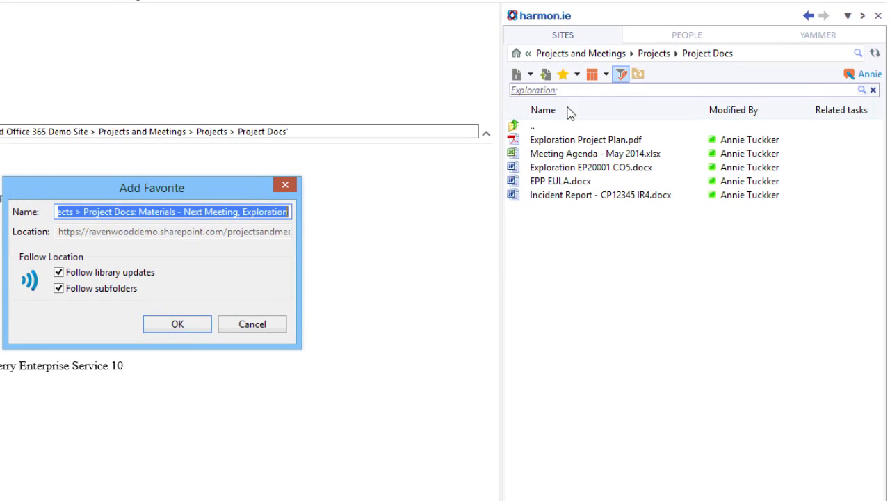
left_click(179, 326)
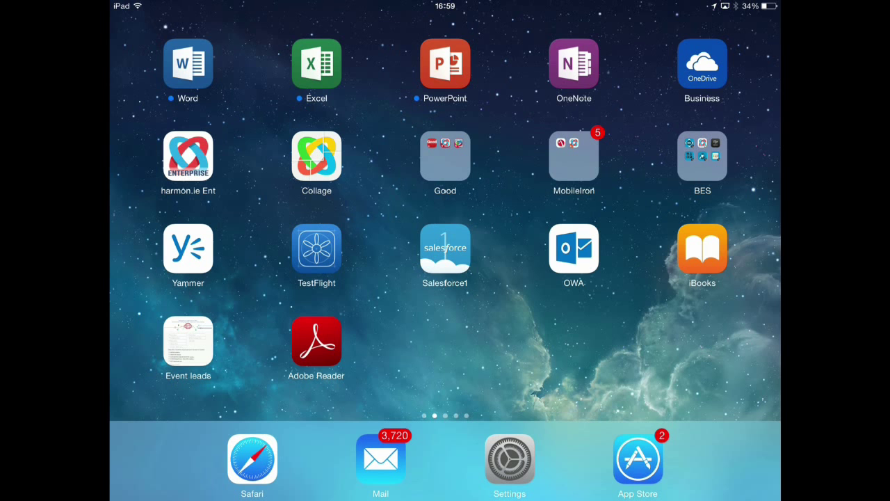
Launch harmon.ie Enterprise and open the Project Docs: Materials - Next Meeting, Exploration favorite.
left_click(186, 156)
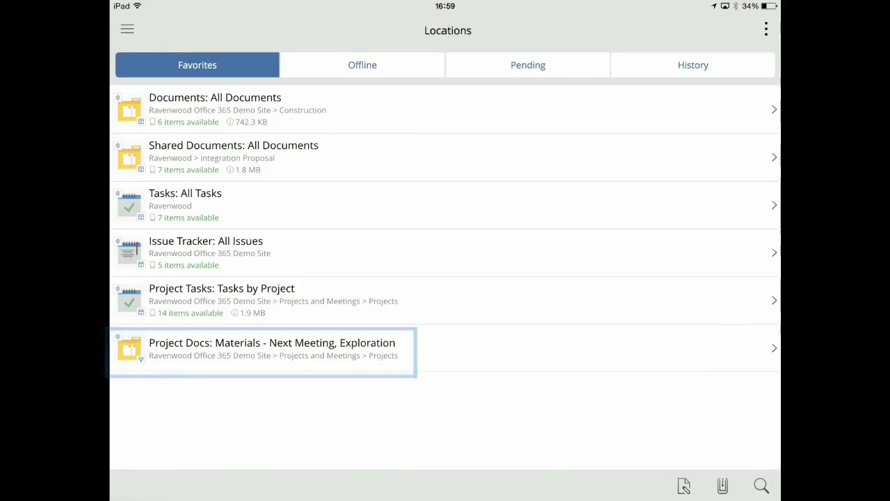
left_click(271, 348)
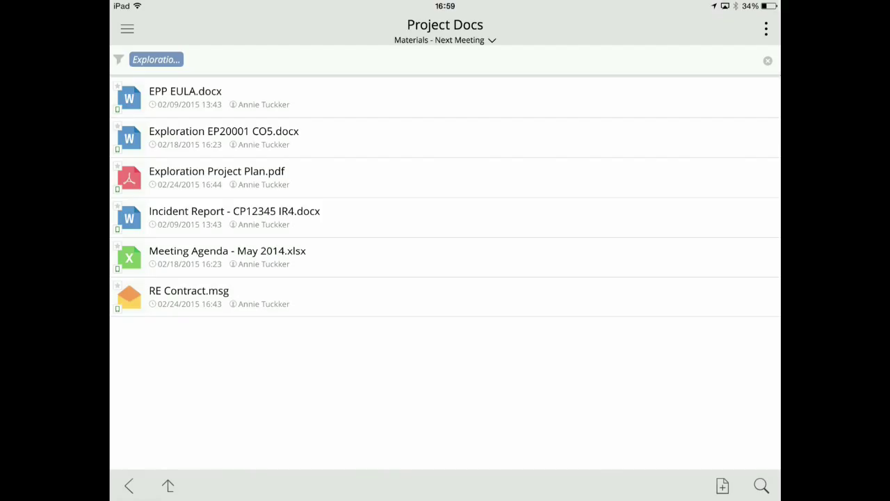
Open Exploration Project Plan.pdf's document info and send the file to a PDF viewer.
left_click(217, 178)
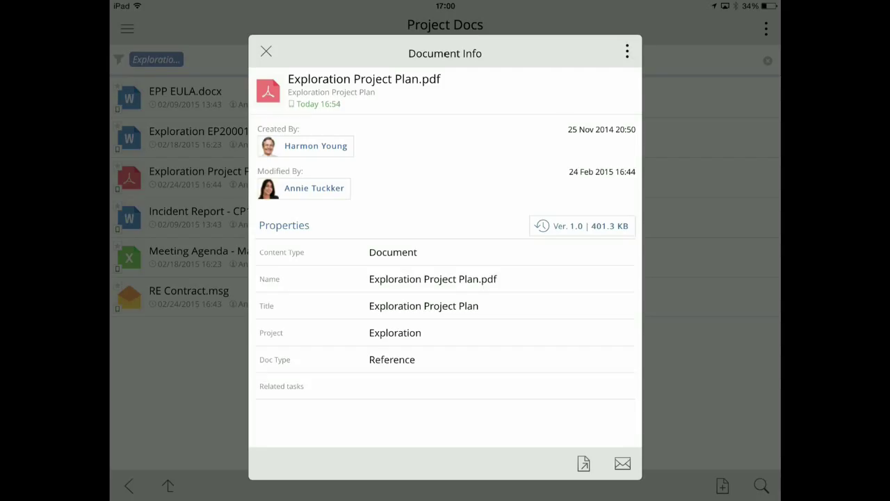
left_click(584, 463)
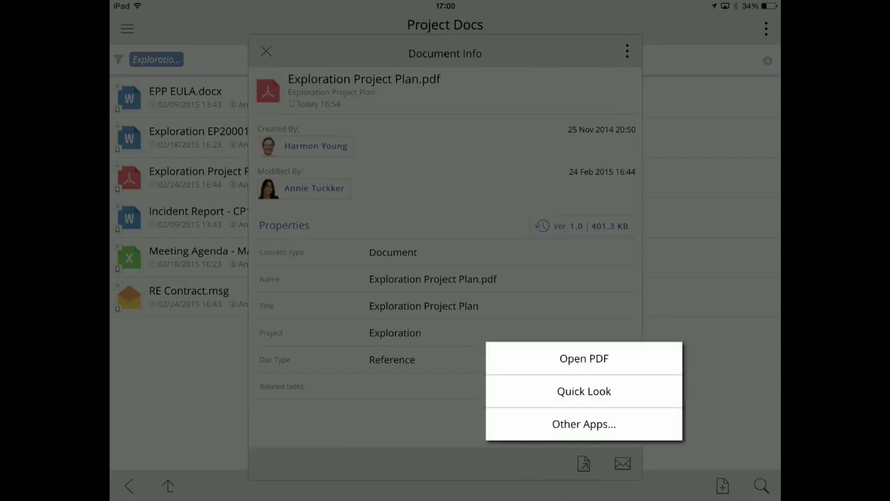
left_click(584, 358)
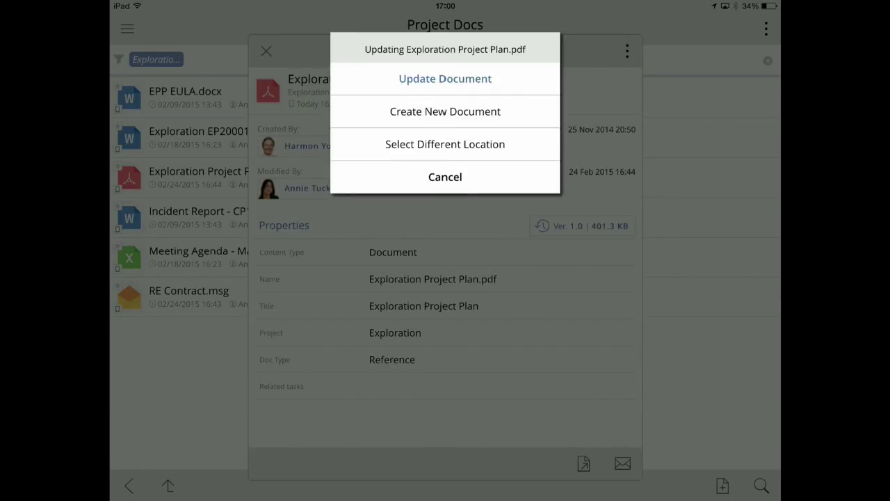
Update the stored Exploration Project Plan.pdf, link it to Primary site review, and save.
left_click(445, 79)
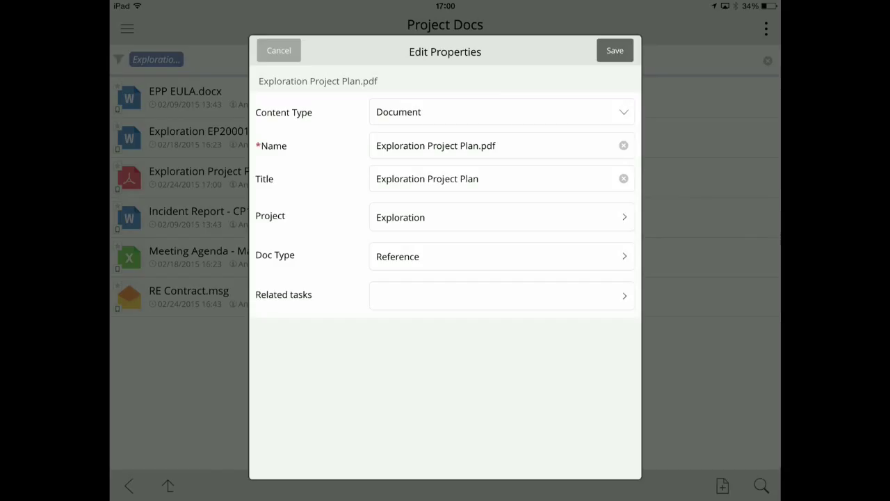
left_click(626, 294)
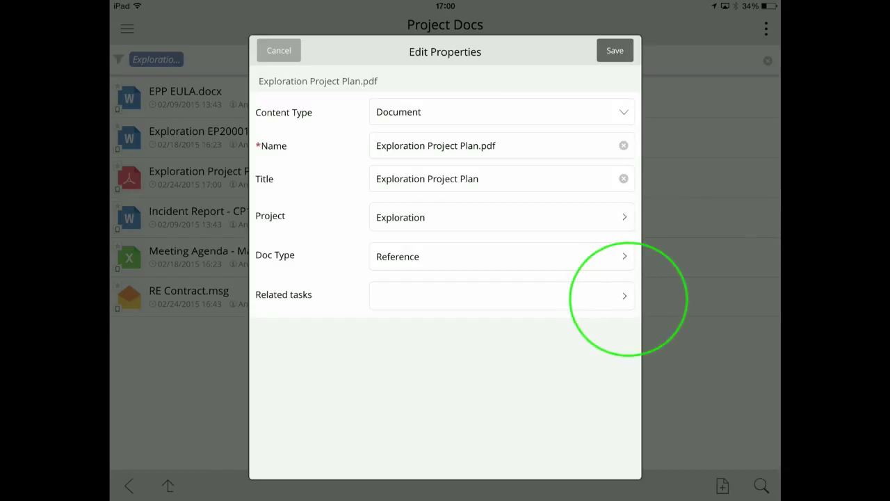
left_click(621, 248)
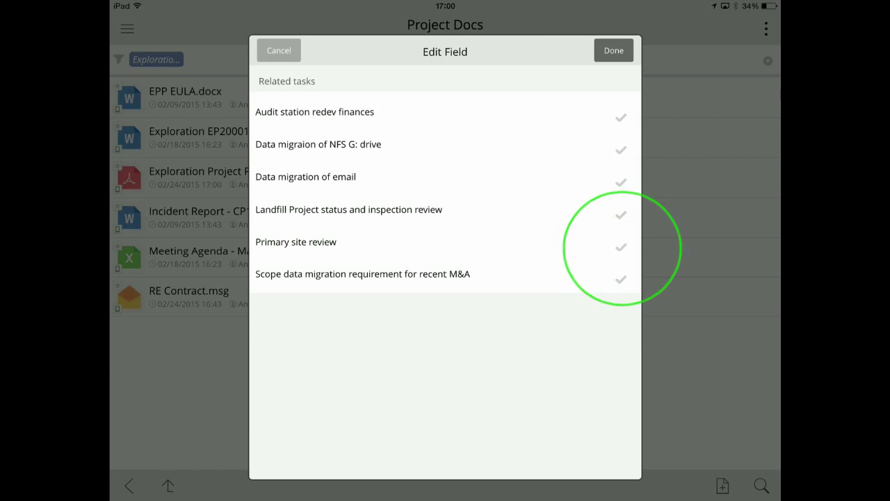
left_click(614, 50)
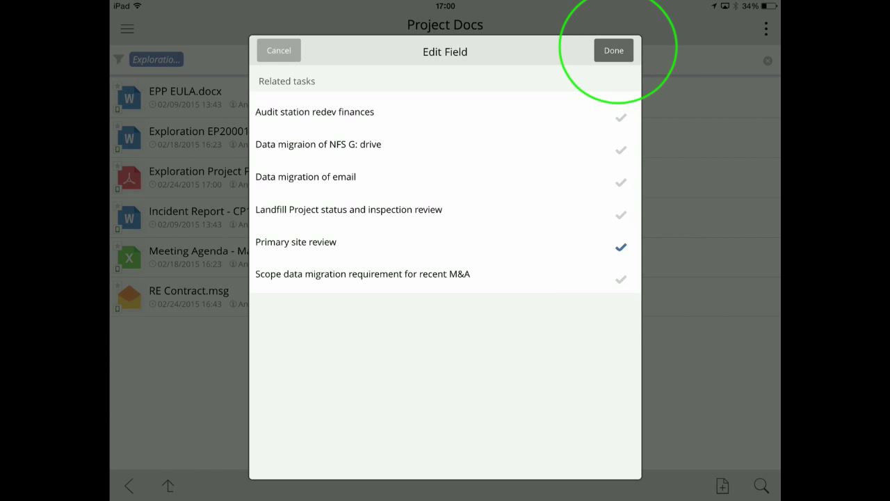
left_click(615, 50)
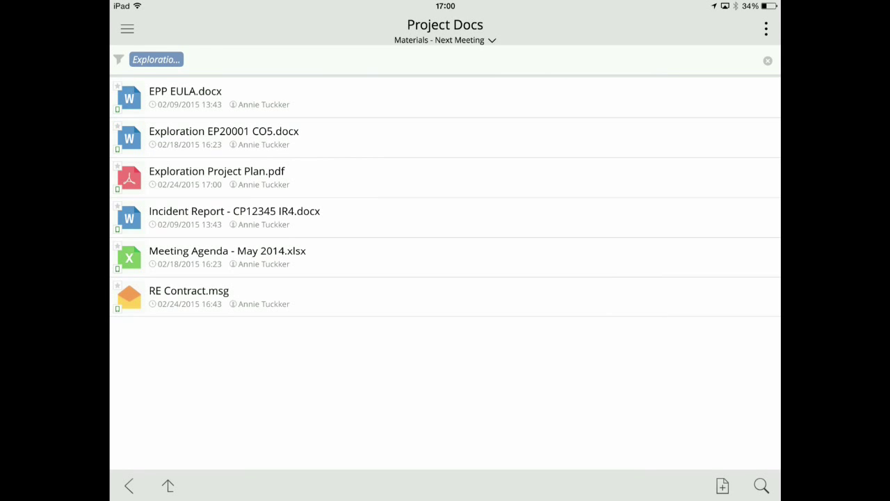
Open RE Contract.msg in the Message view and check the sender's details.
left_click(188, 296)
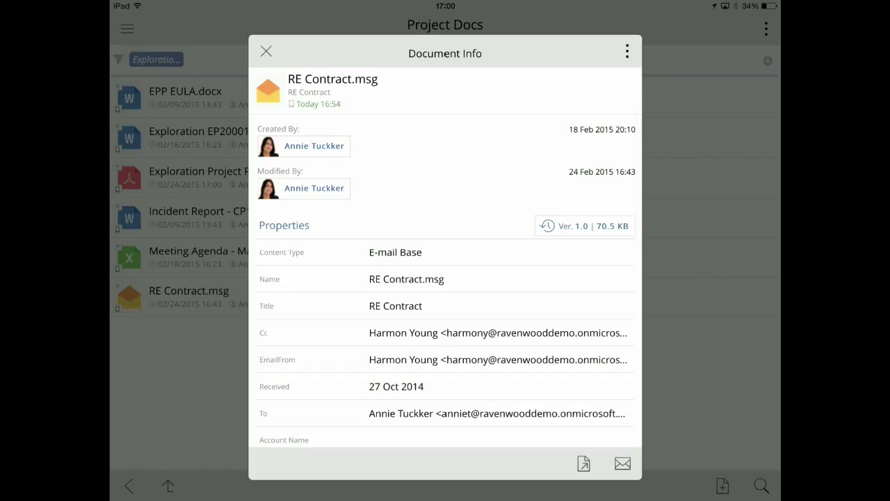
left_click(584, 464)
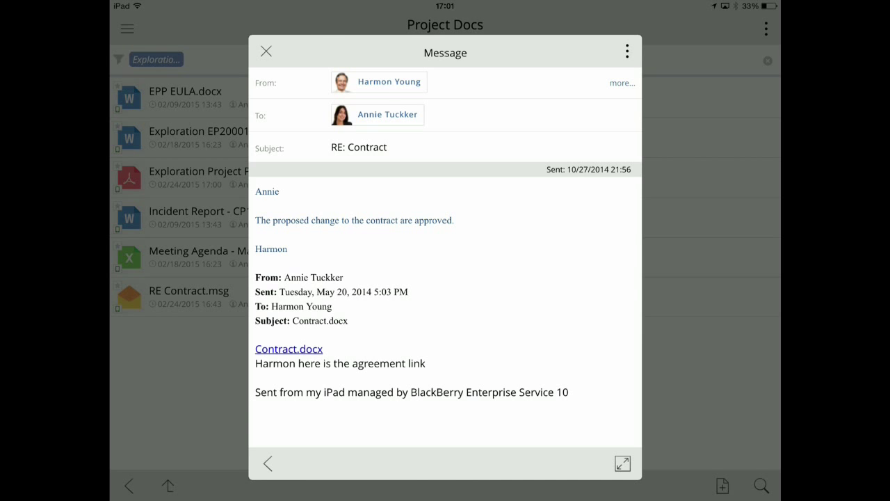
left_click(380, 78)
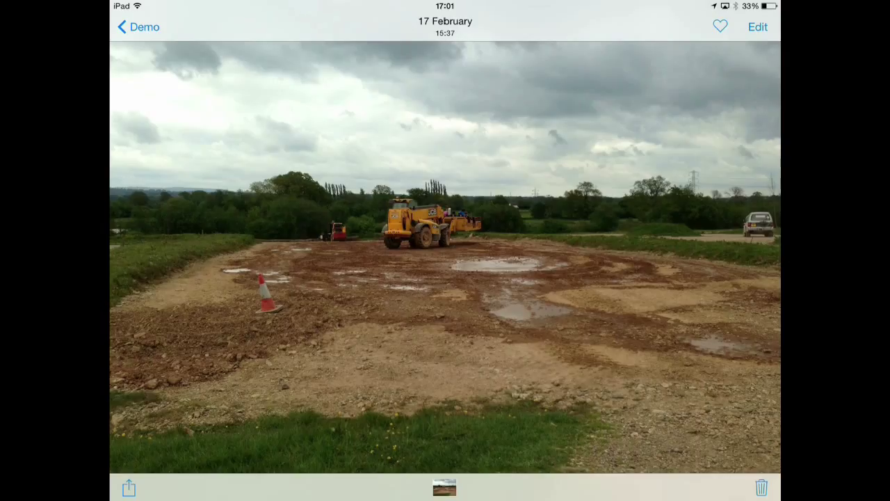
Copy the construction-site photo from Photos and switch back to harmon.ie's Project Docs list.
left_click(419, 206)
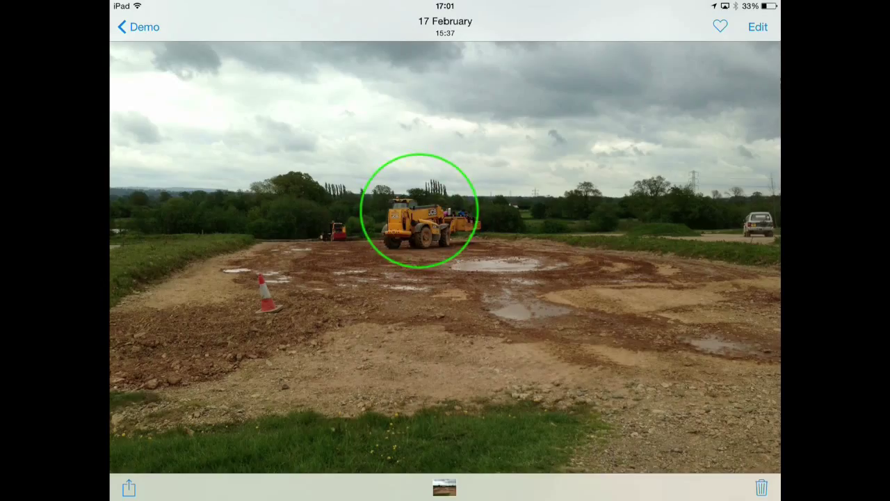
left_click(418, 199)
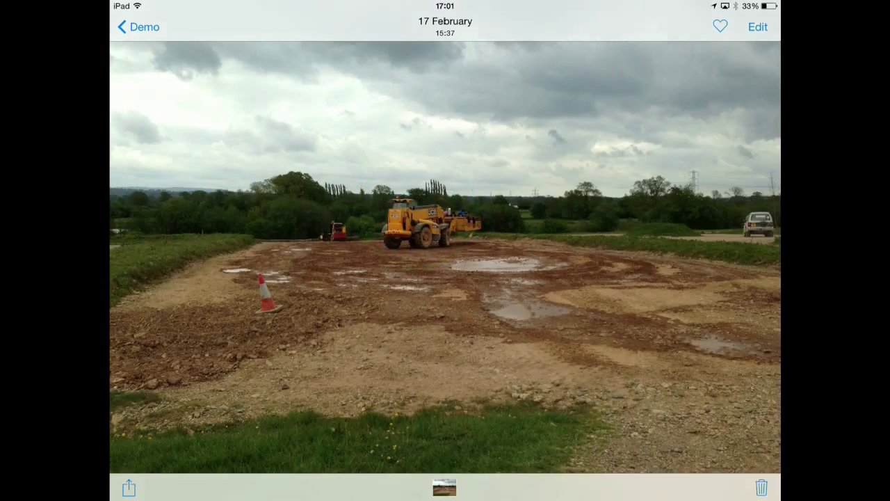
key("super")
key("super")
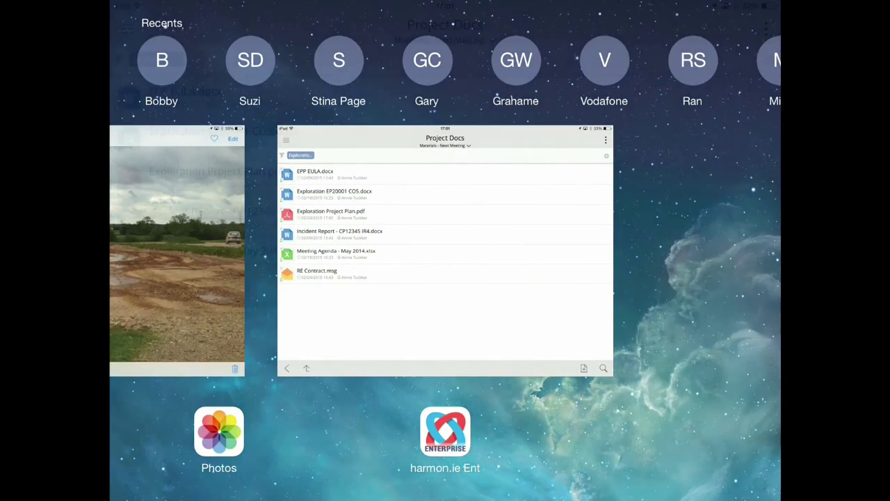
left_click(526, 248)
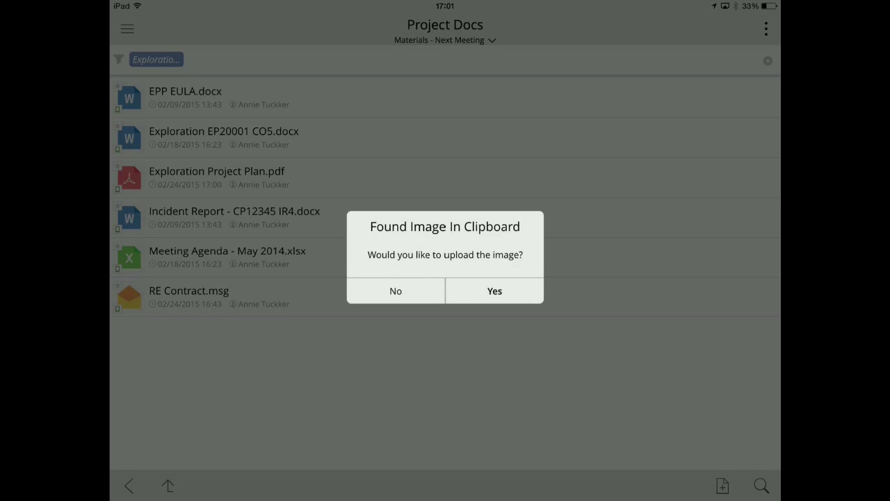
Upload the clipboard photo as 'Cleared site.jpeg' with Doc Type Communications, then close its details.
left_click(494, 290)
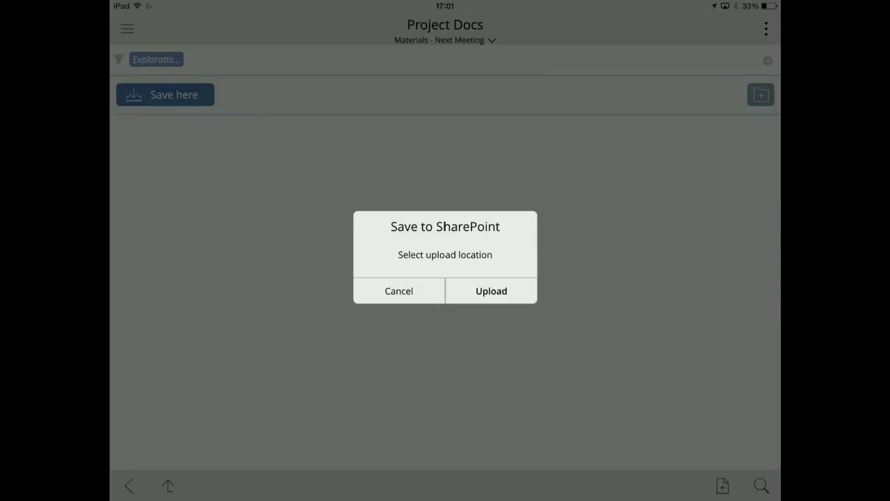
left_click(496, 291)
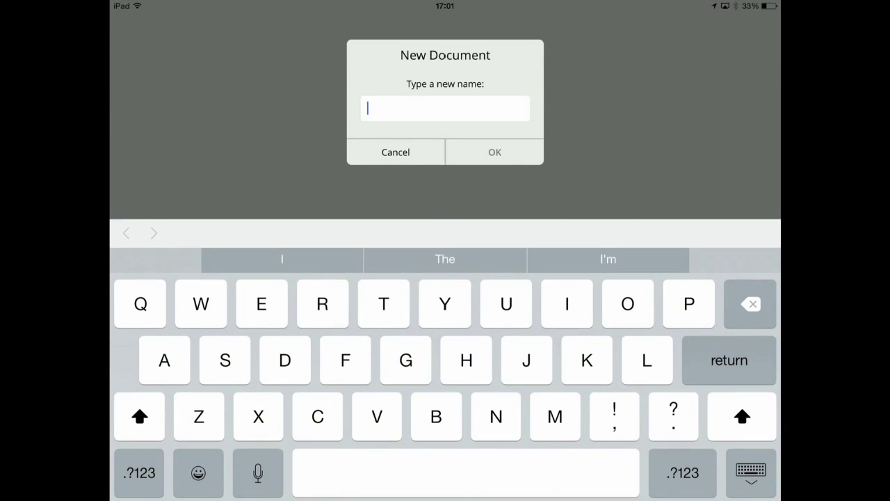
type("Cleared site")
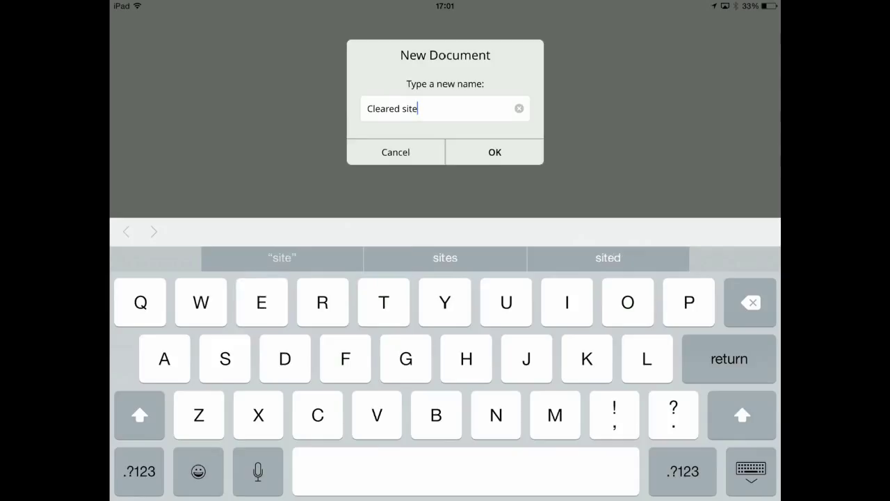
key("Return")
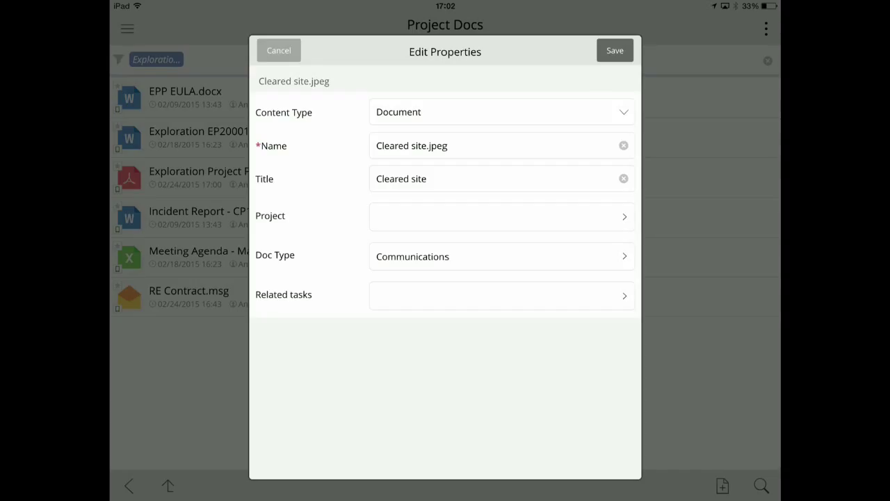
left_click(619, 50)
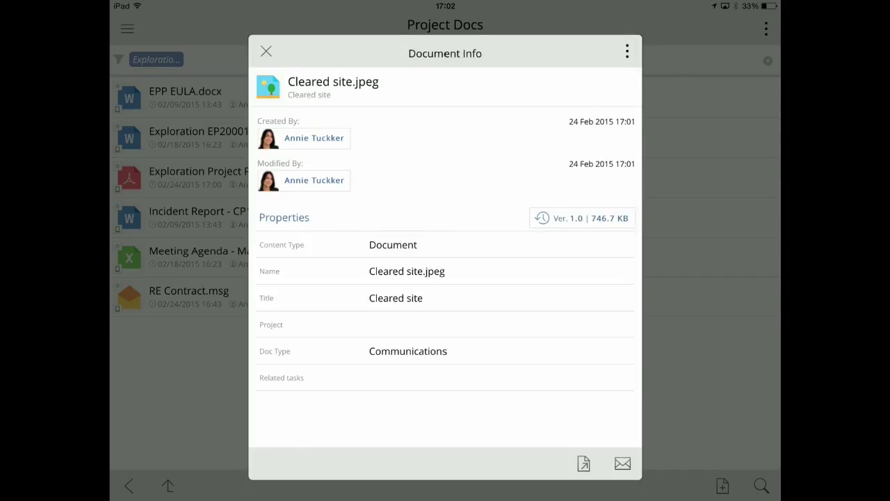
left_click(266, 52)
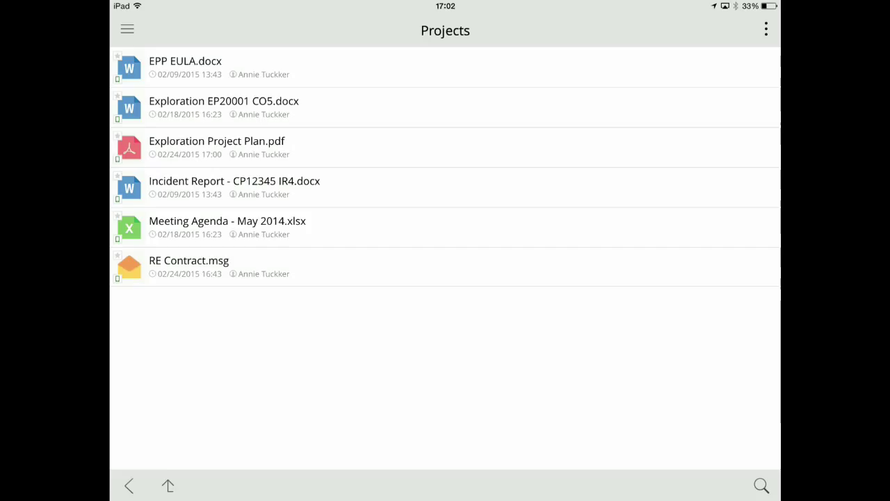
Go up to the Projects site contents and open the Project Calendar list.
left_click(129, 486)
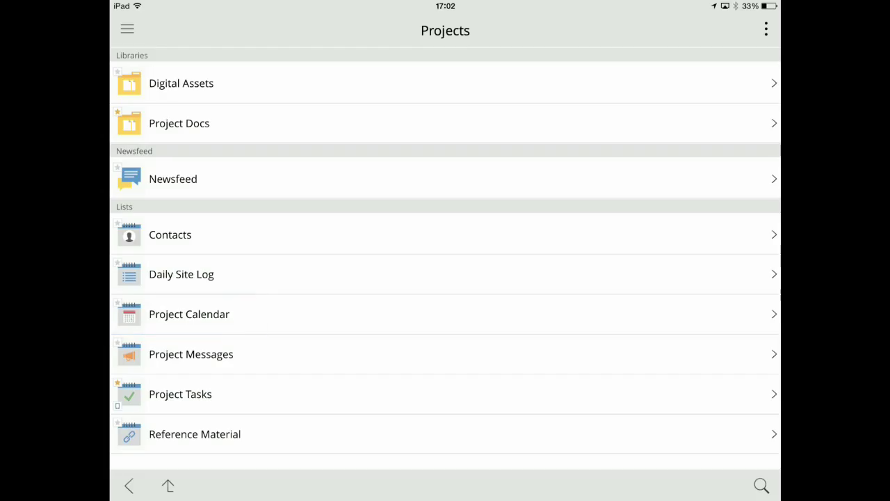
left_click(189, 314)
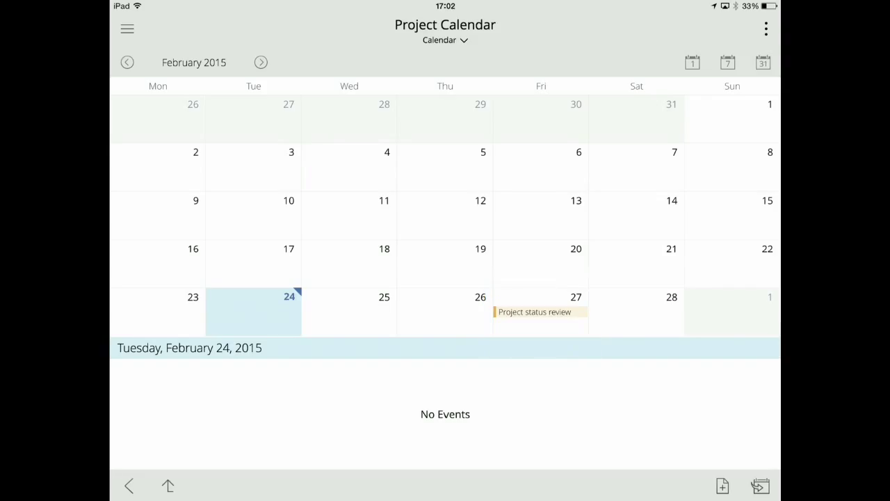
Open the Project status review event on Friday, 27 February 2015.
left_click(537, 313)
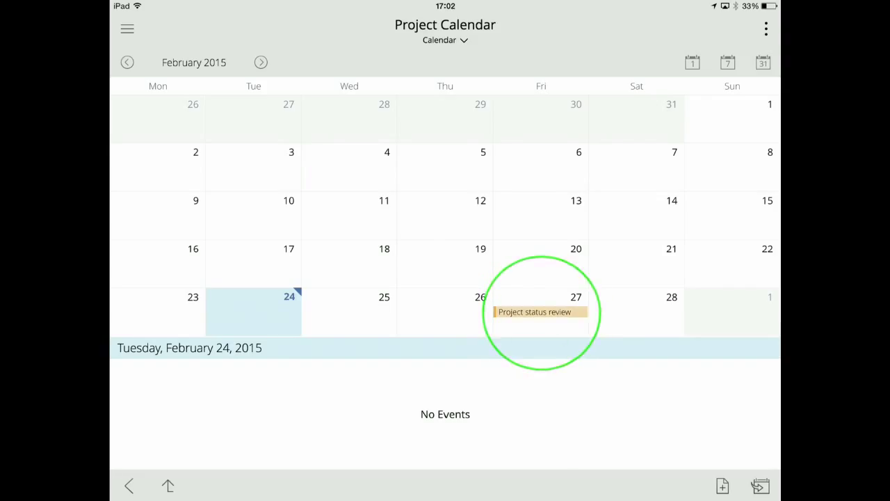